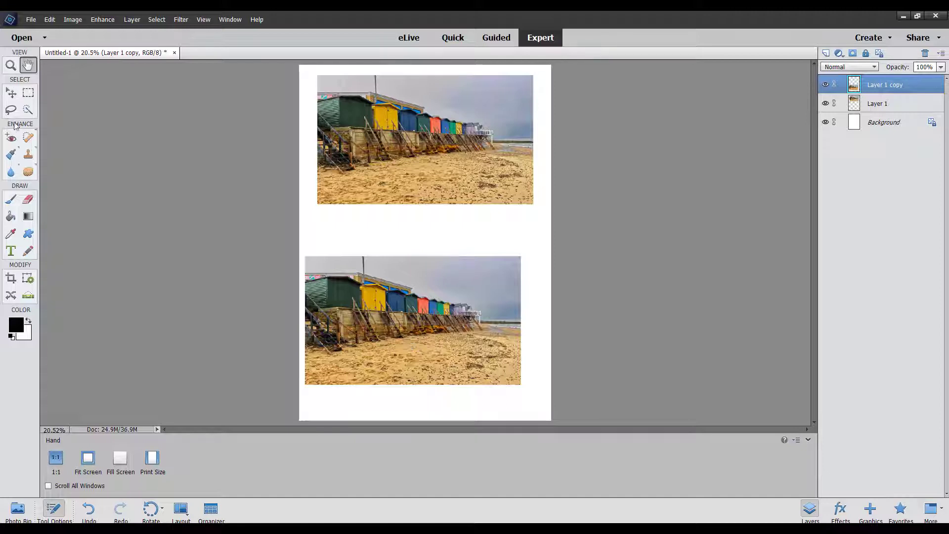
- Nudge the lower beach-hut photo down and right, then cancel a trial slight rotation
left_click(11, 97)
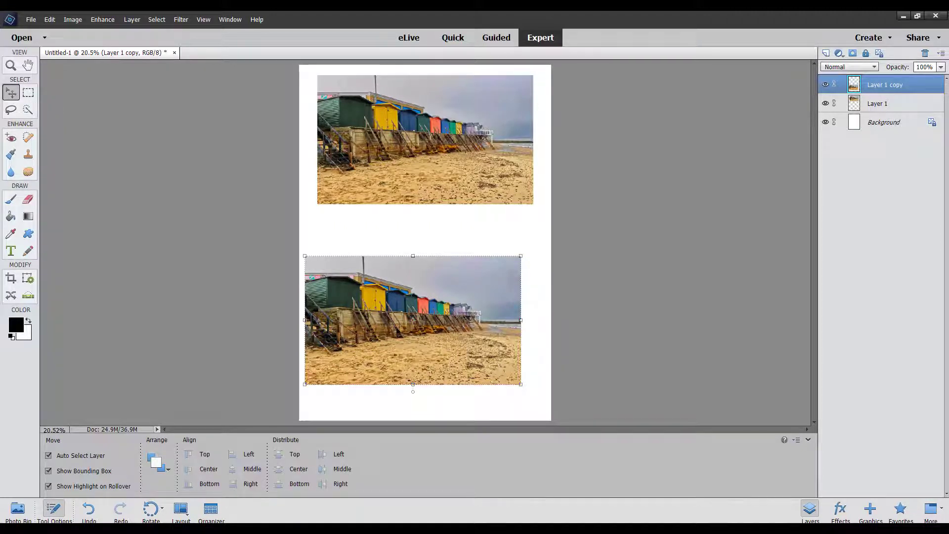
left_click_drag(393, 324, 409, 342)
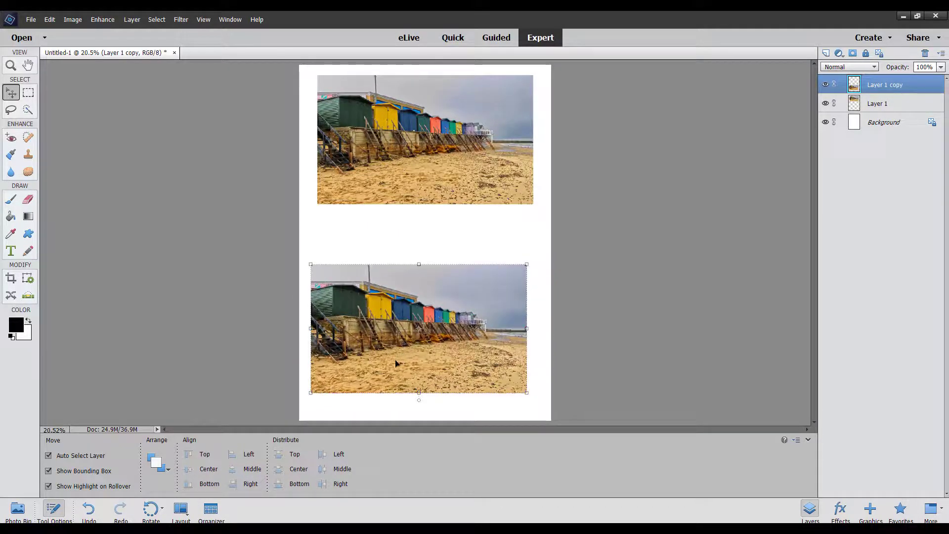
left_click(418, 401)
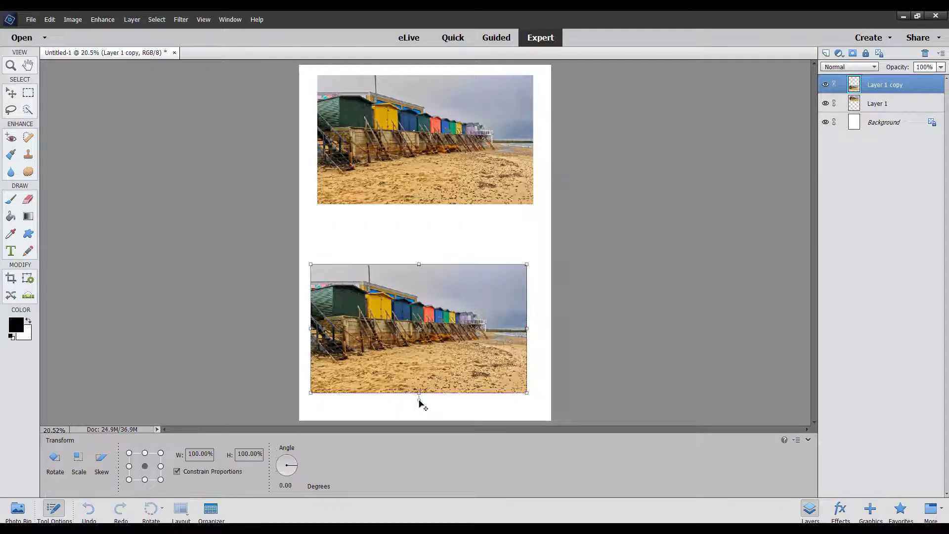
mouse_move(418, 401)
left_mouse_down()
mouse_move(408, 397)
mouse_move(432, 398)
mouse_move(420, 402)
left_mouse_up()
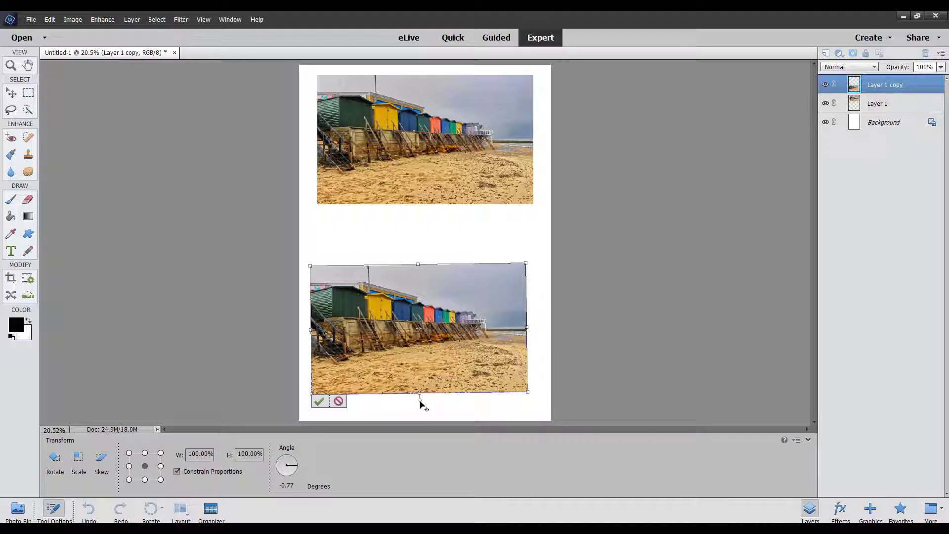
left_click(338, 402)
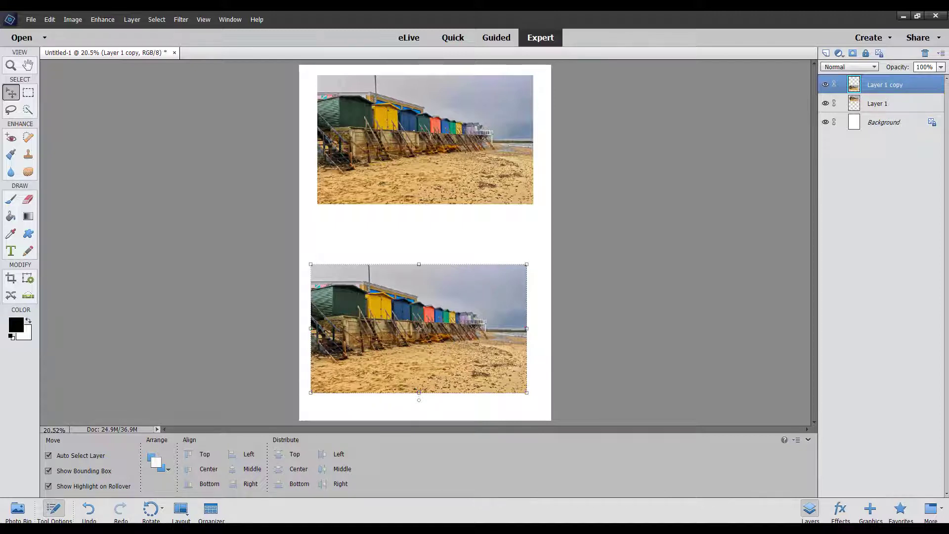
- In Affinity Photo, move the lower photo slightly down-right and undo a trial 2.8-degree tilt
mouse_move(327, 529)
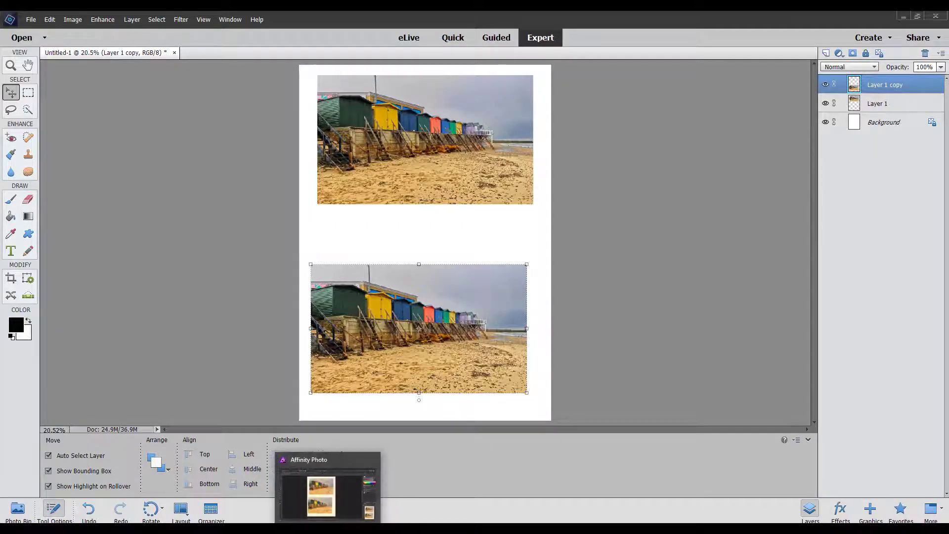
left_click(327, 494)
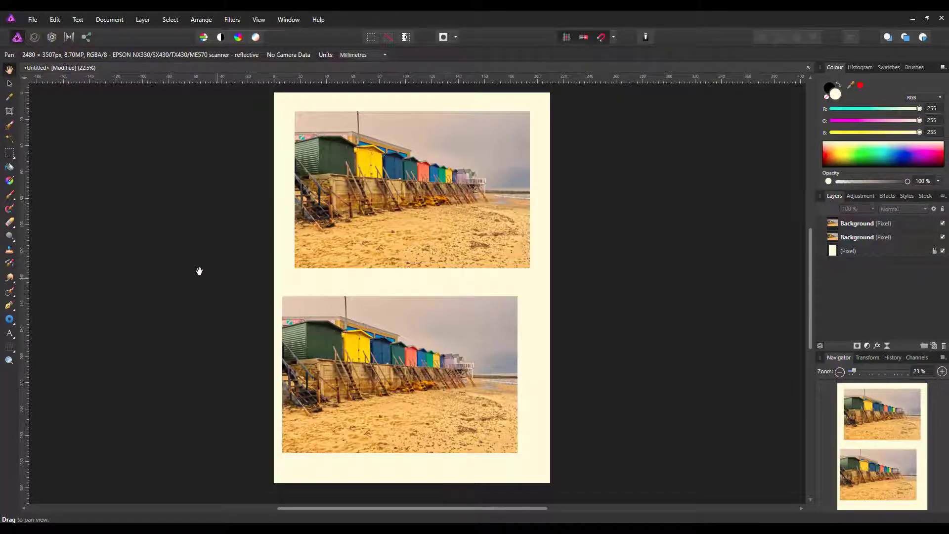
left_click(10, 85)
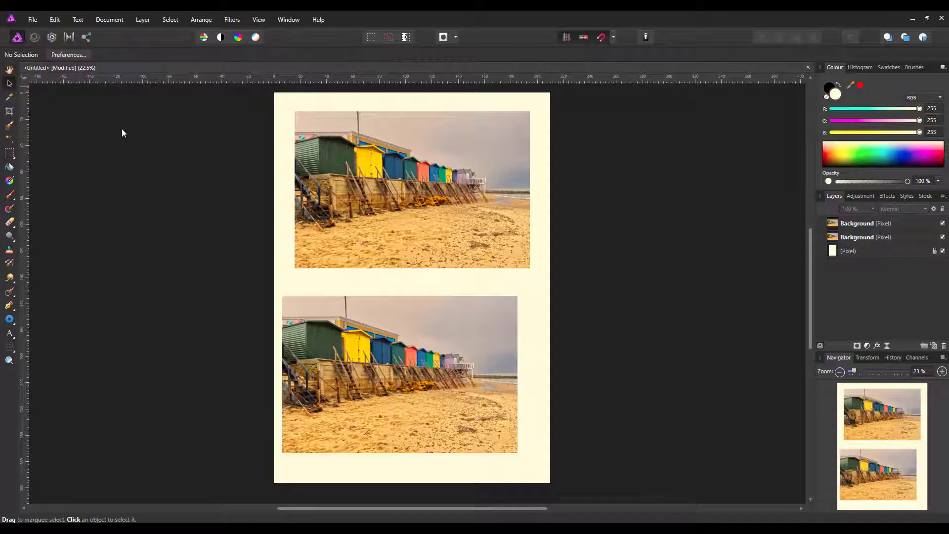
left_click(872, 225)
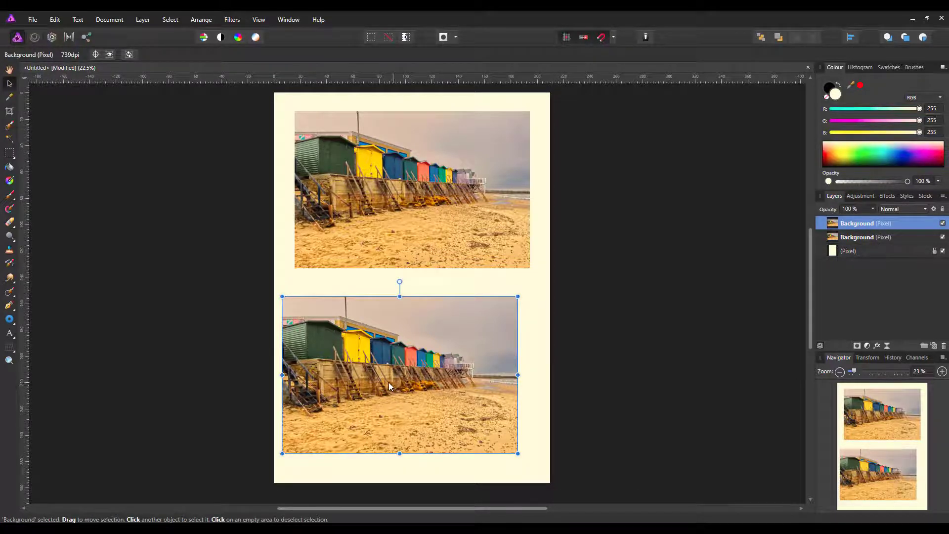
mouse_move(387, 381)
left_mouse_down()
mouse_move(416, 389)
mouse_move(390, 393)
left_mouse_up()
mouse_move(403, 287)
left_mouse_down()
mouse_move(391, 292)
mouse_move(416, 295)
mouse_move(404, 289)
left_mouse_up()
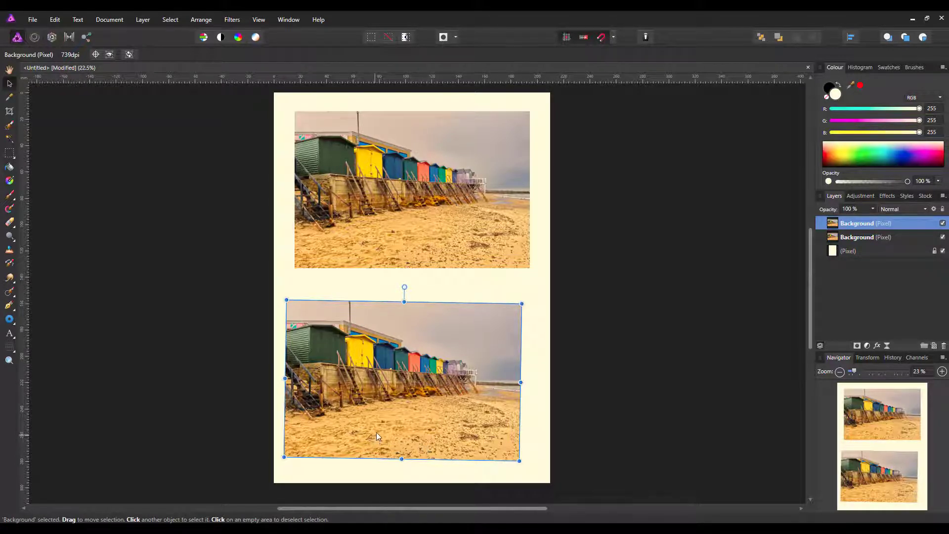
key("ctrl+z")
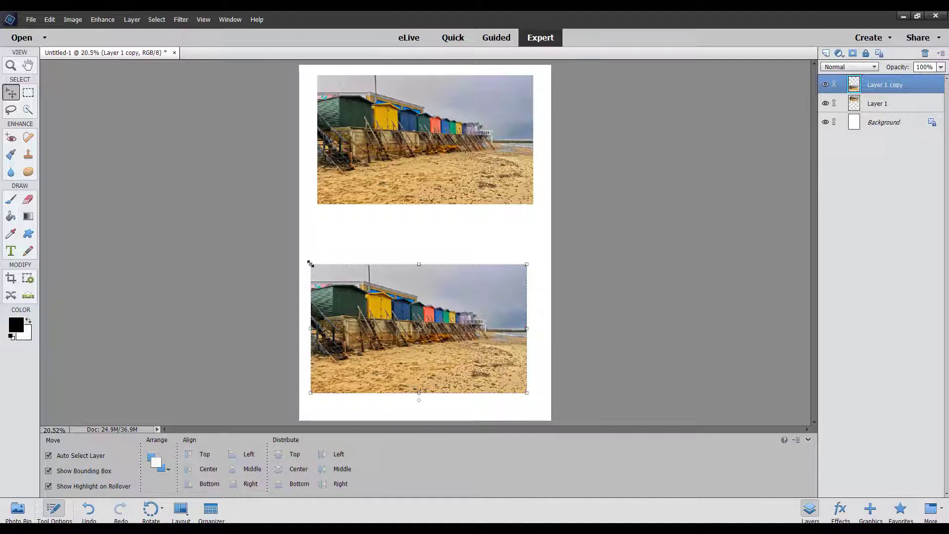
mouse_move(310, 264)
left_mouse_down()
mouse_move(337, 290)
mouse_move(346, 269)
mouse_move(331, 286)
mouse_move(390, 269)
mouse_move(331, 322)
mouse_move(370, 264)
mouse_move(331, 327)
mouse_move(339, 259)
mouse_move(347, 290)
mouse_move(322, 288)
mouse_move(400, 277)
mouse_move(387, 324)
mouse_move(335, 283)
mouse_move(381, 288)
mouse_move(325, 281)
mouse_move(318, 265)
left_mouse_up()
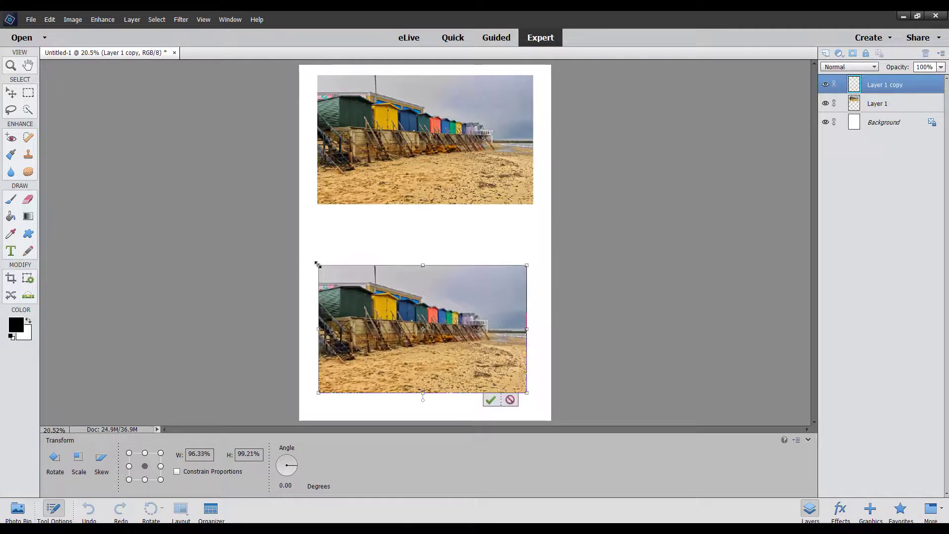
left_click(510, 400)
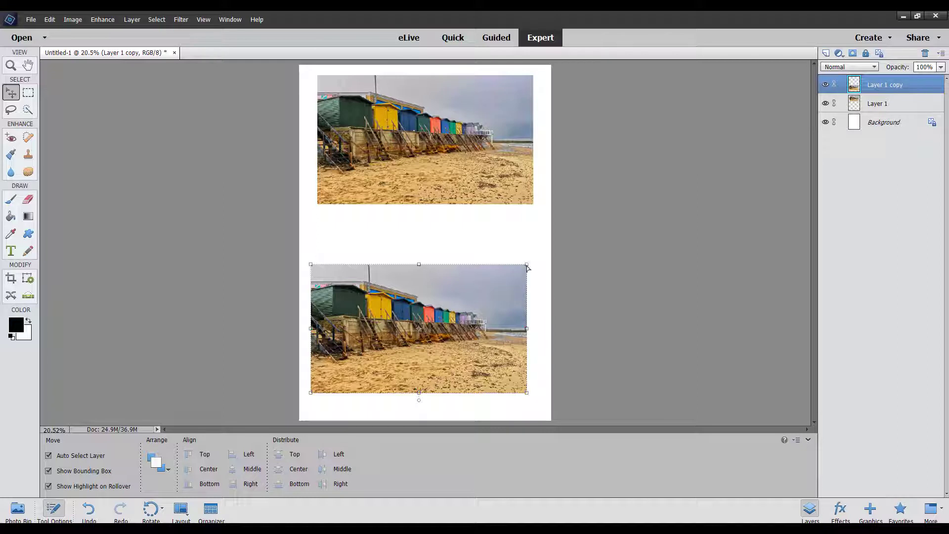
left_click_drag(527, 267, 479, 341)
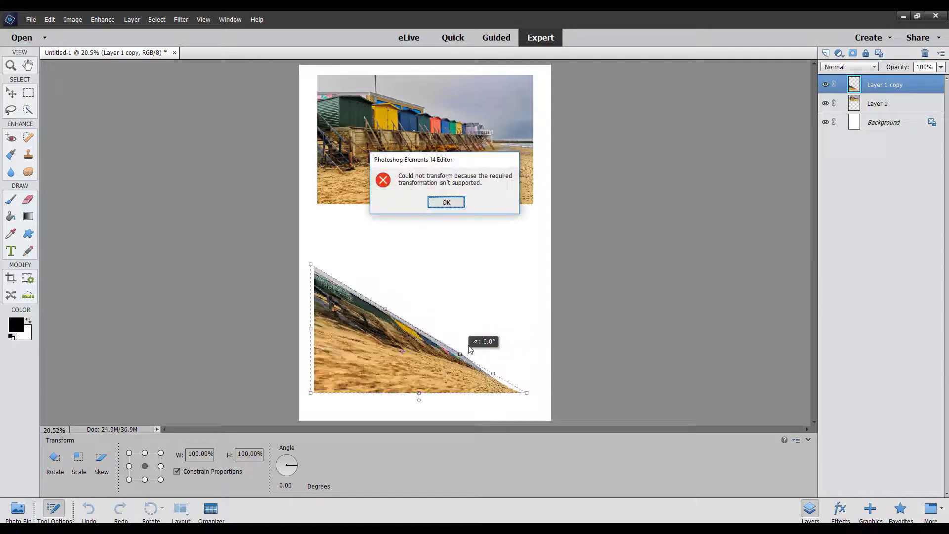
left_click(451, 203)
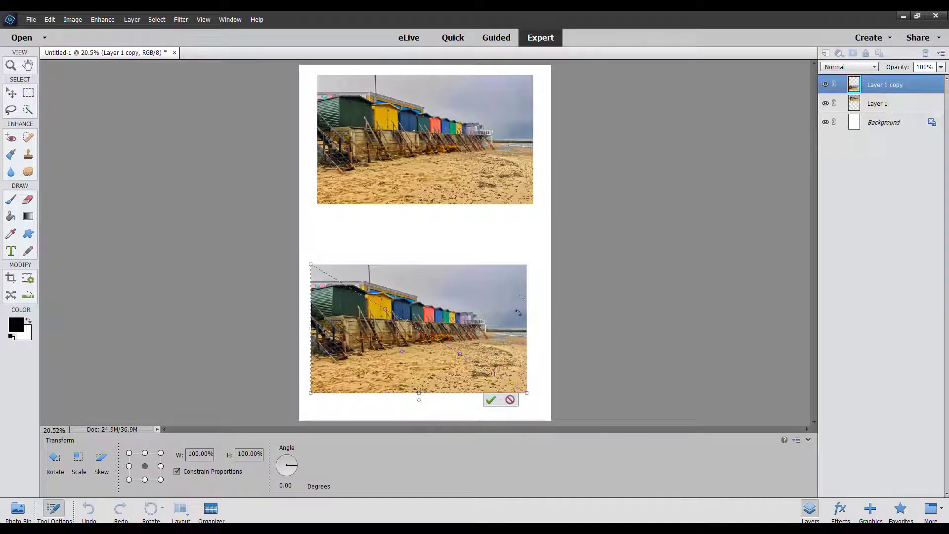
left_click(509, 399)
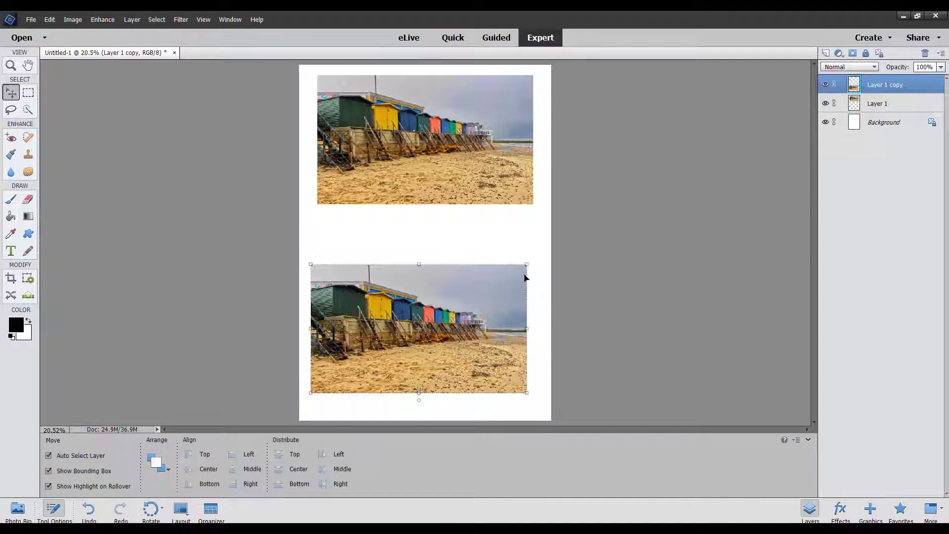
mouse_move(527, 267)
left_mouse_down()
mouse_move(536, 250)
mouse_move(548, 255)
mouse_move(546, 266)
mouse_move(538, 252)
mouse_move(513, 246)
mouse_move(528, 252)
left_mouse_up()
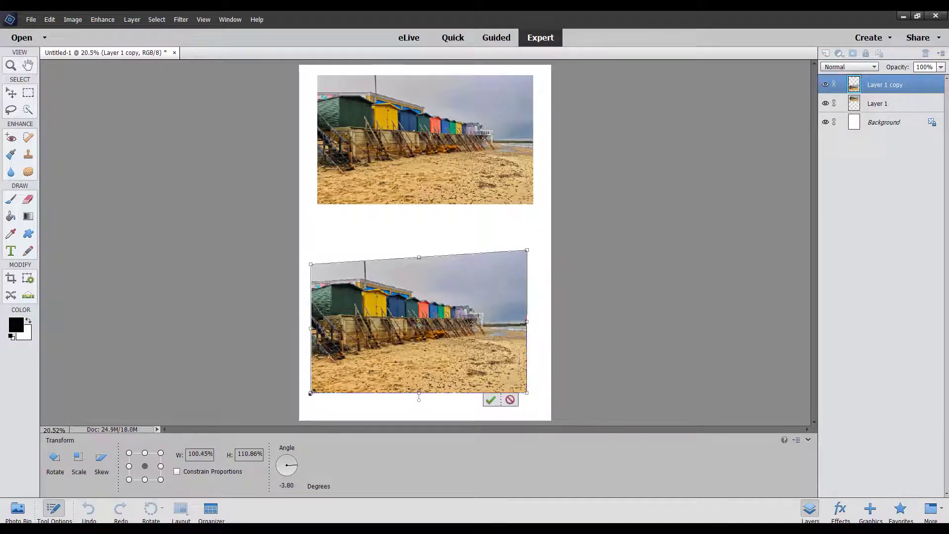
left_click_drag(311, 392, 384, 408)
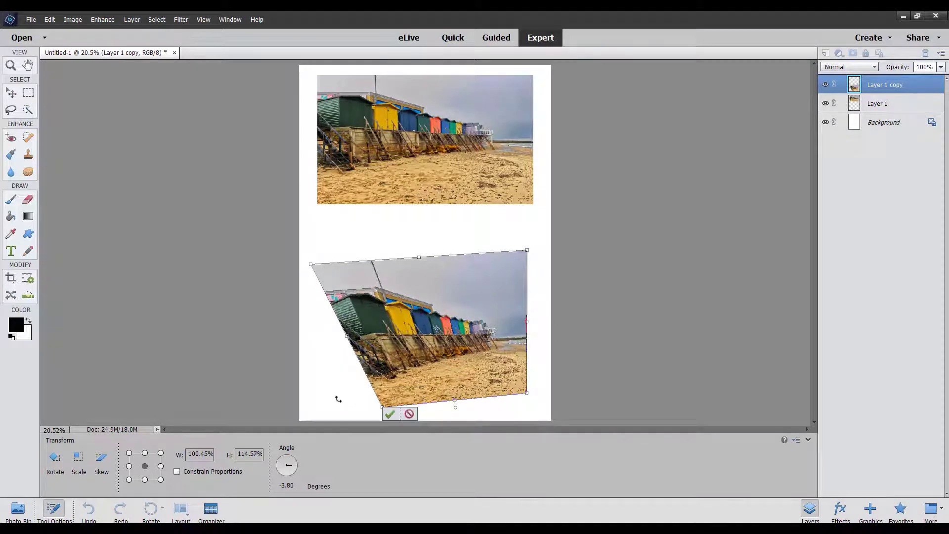
left_click(409, 414)
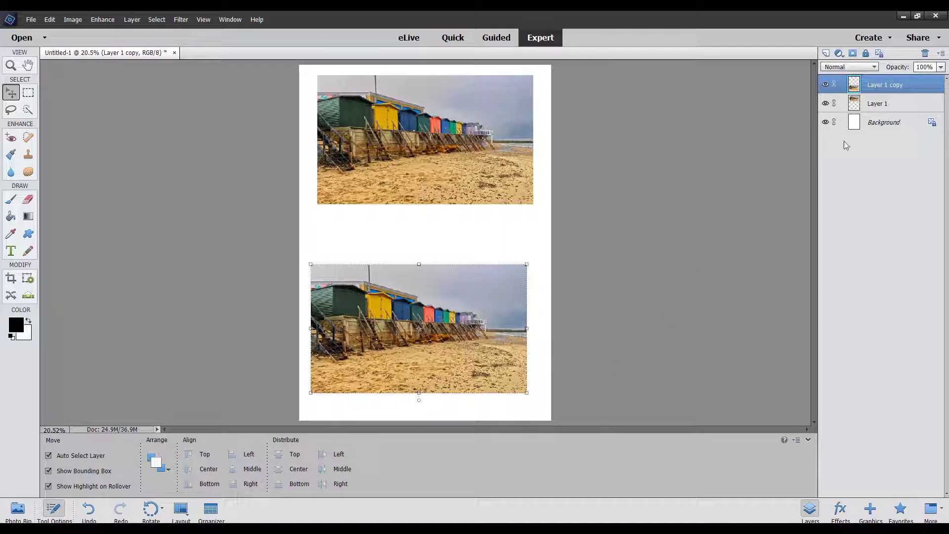
- Center-align the copy with the top photo, then drag Layer 1 copy down the page
left_click(884, 125, "ctrl")
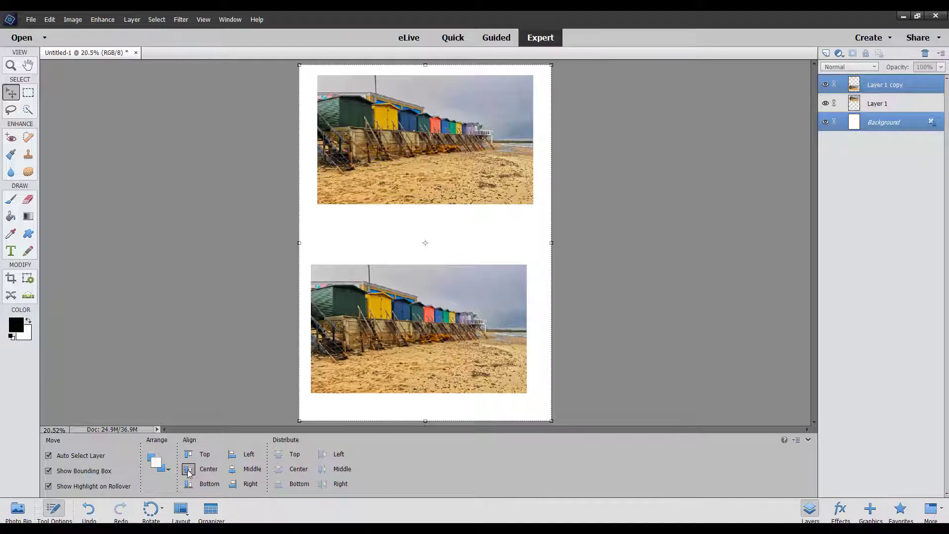
left_click(189, 470)
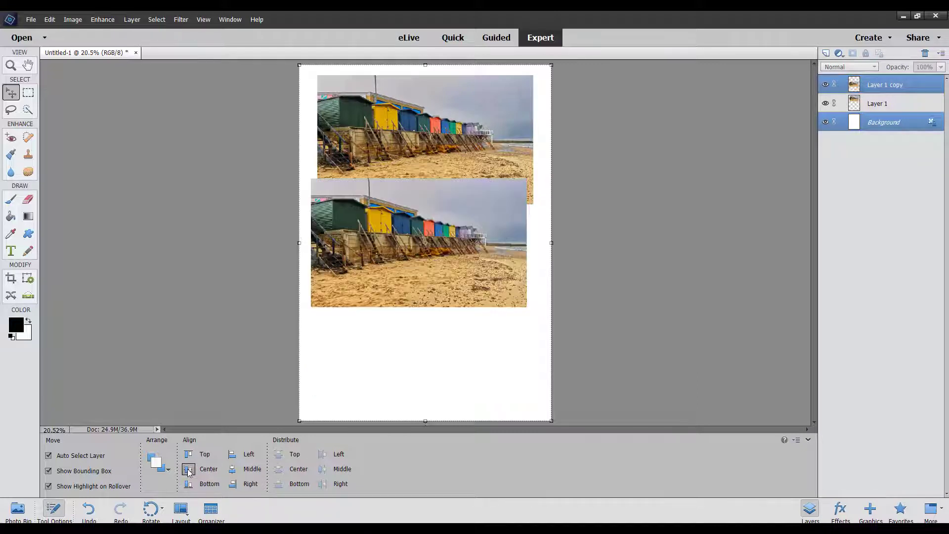
left_click(233, 469)
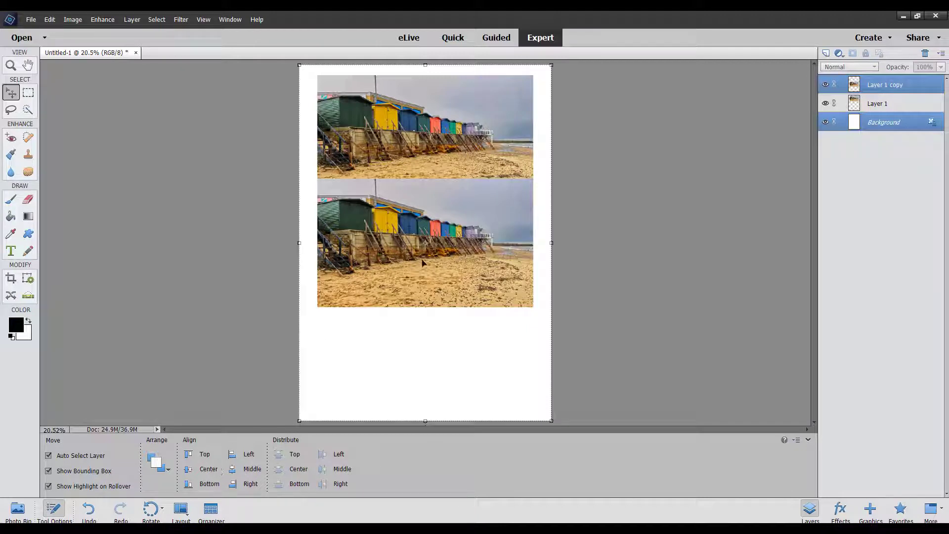
left_click(889, 88)
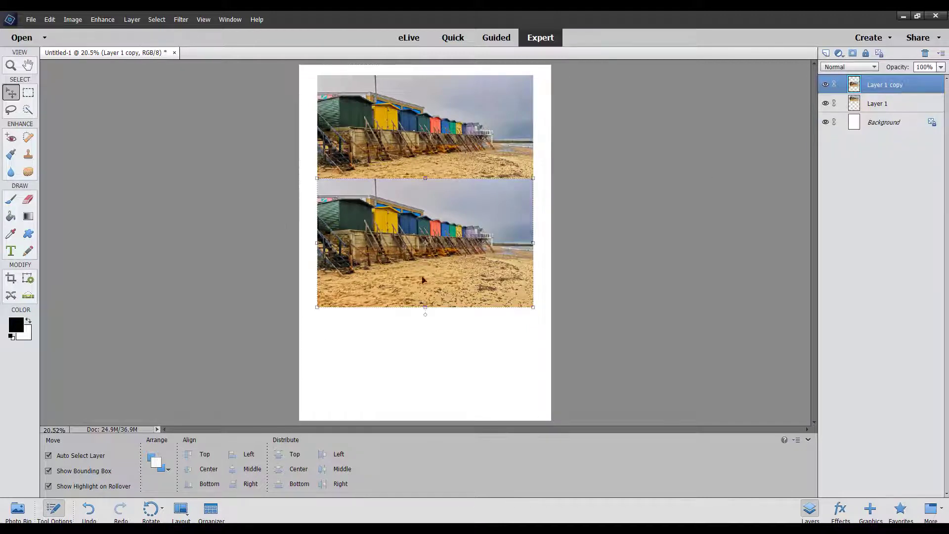
left_click_drag(423, 260, 416, 354)
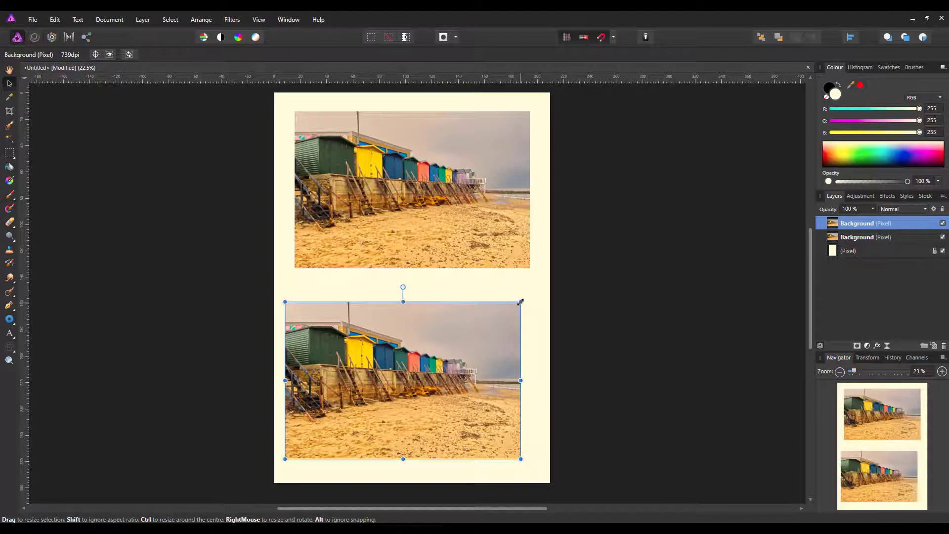
- Tilt and resize the lower photo by its corner handle, then undo it with Ctrl+Z
mouse_move(521, 302)
left_mouse_down()
mouse_move(521, 341)
mouse_move(475, 392)
mouse_move(489, 434)
mouse_move(500, 423)
mouse_move(458, 315)
mouse_move(374, 266)
mouse_move(235, 273)
mouse_move(155, 329)
mouse_move(186, 286)
mouse_move(316, 275)
mouse_move(438, 384)
mouse_move(483, 388)
mouse_move(555, 296)
mouse_move(451, 280)
mouse_move(451, 372)
mouse_move(493, 330)
mouse_move(464, 307)
mouse_move(520, 332)
mouse_move(500, 318)
mouse_move(507, 310)
left_mouse_up()
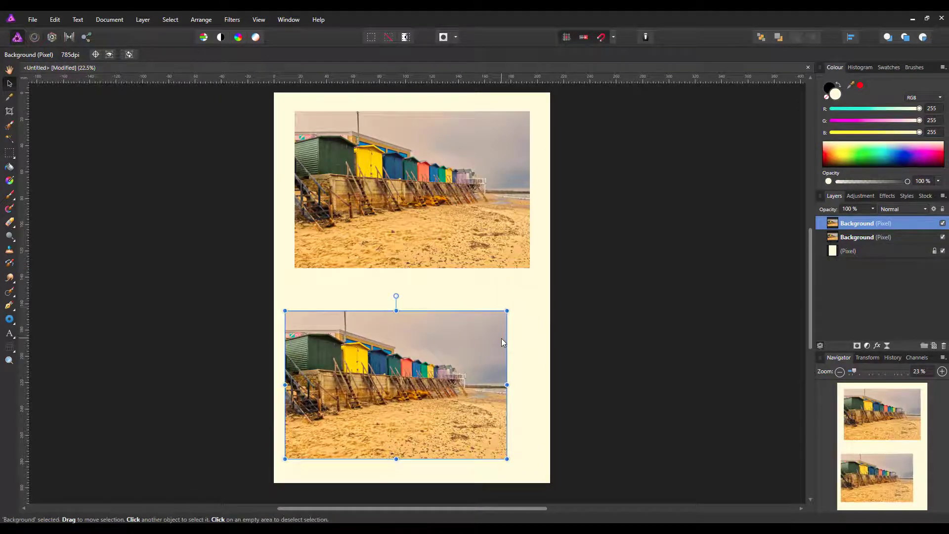
key("ctrl+z")
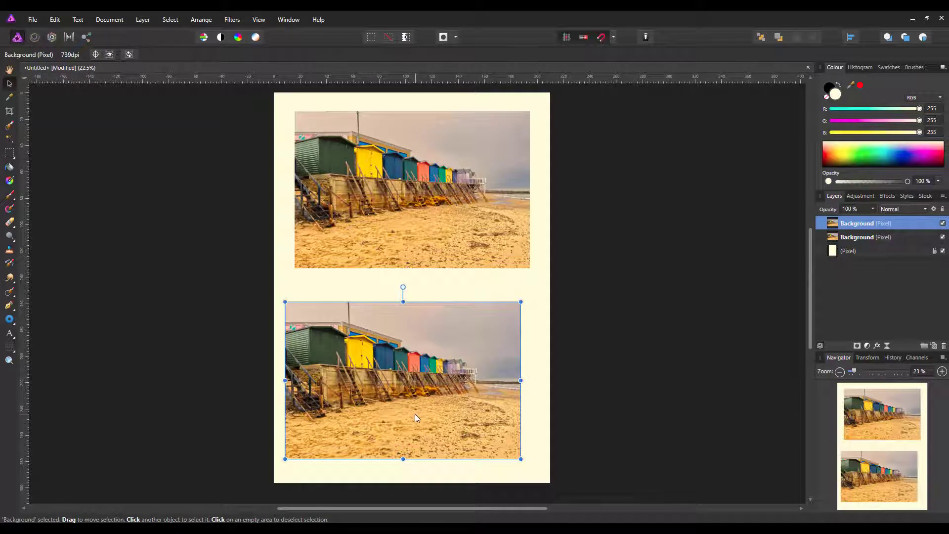
left_click(851, 39)
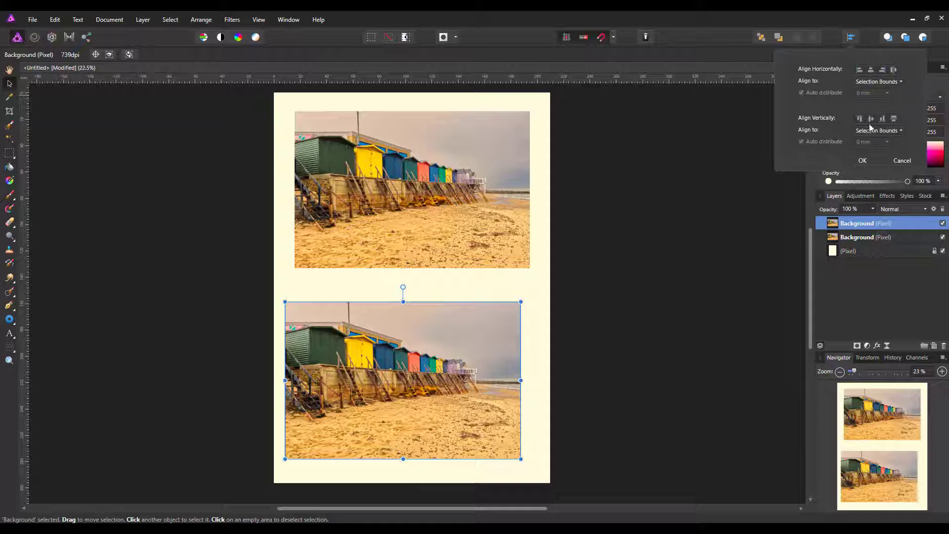
left_click(871, 71)
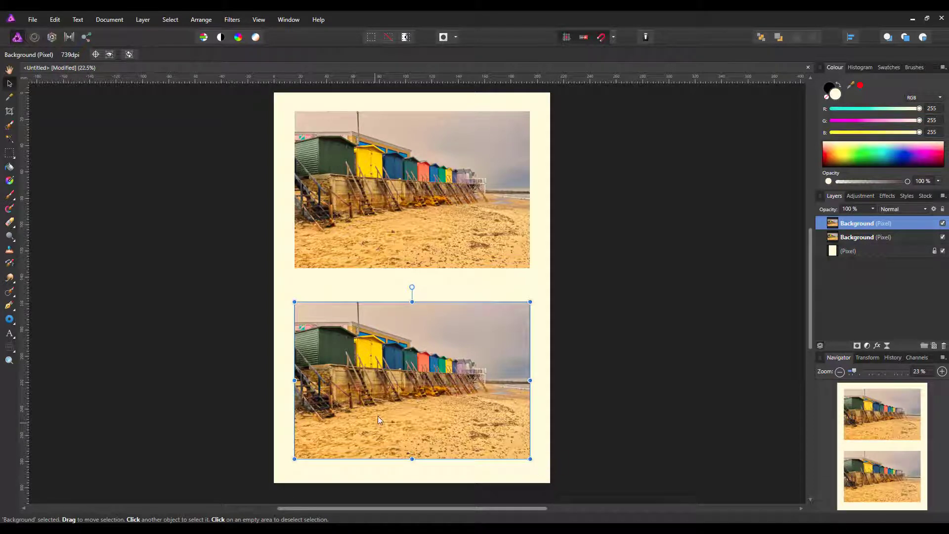
left_click_drag(394, 416, 383, 417)
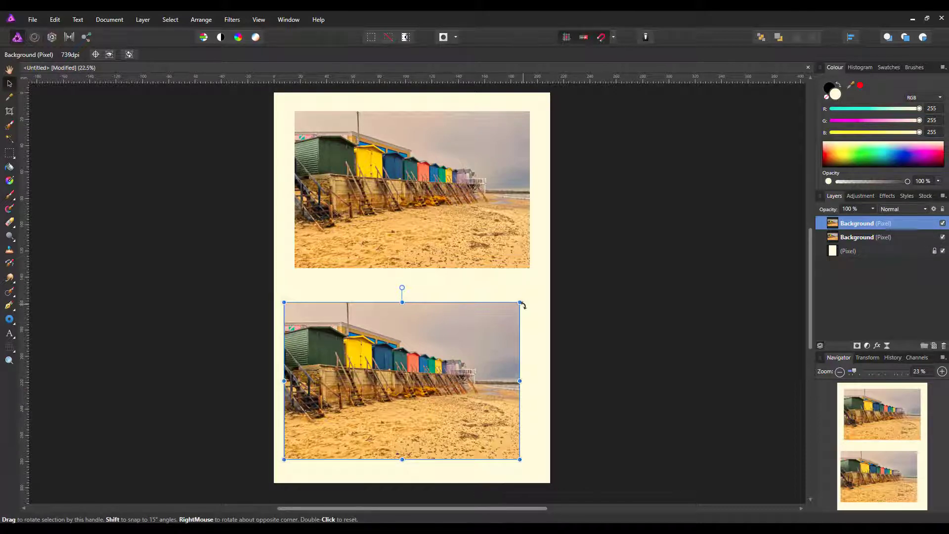
left_click(11, 348)
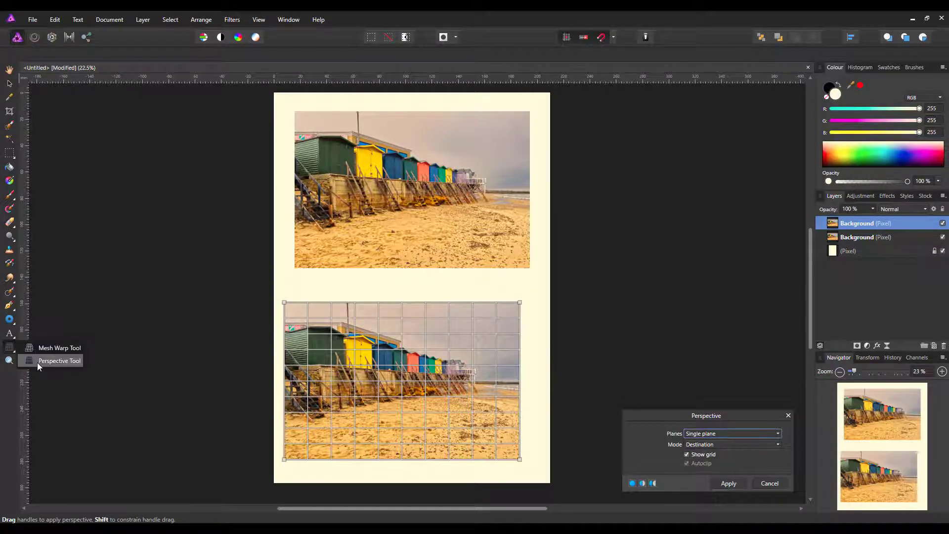
left_click(9, 350)
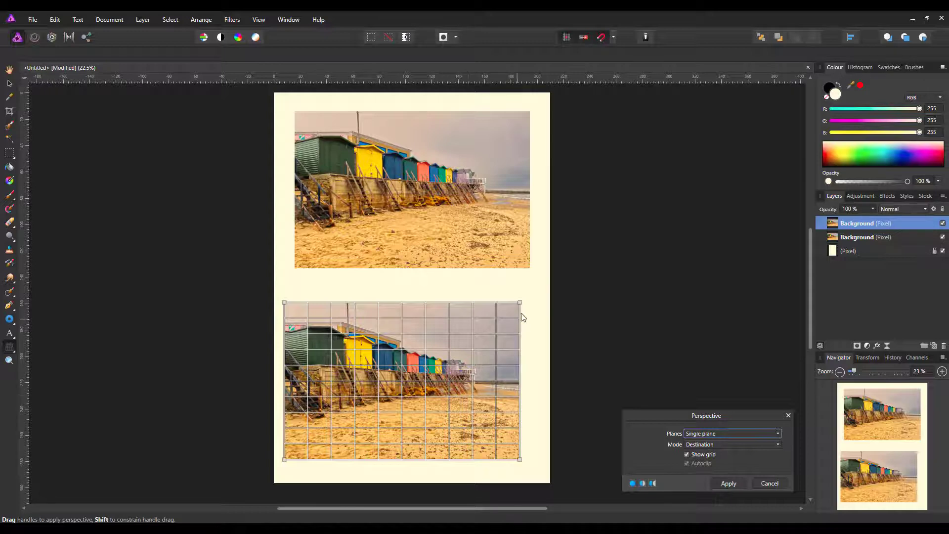
left_click_drag(520, 303, 557, 343)
left_click_drag(284, 302, 219, 354)
left_click_drag(520, 461, 544, 473)
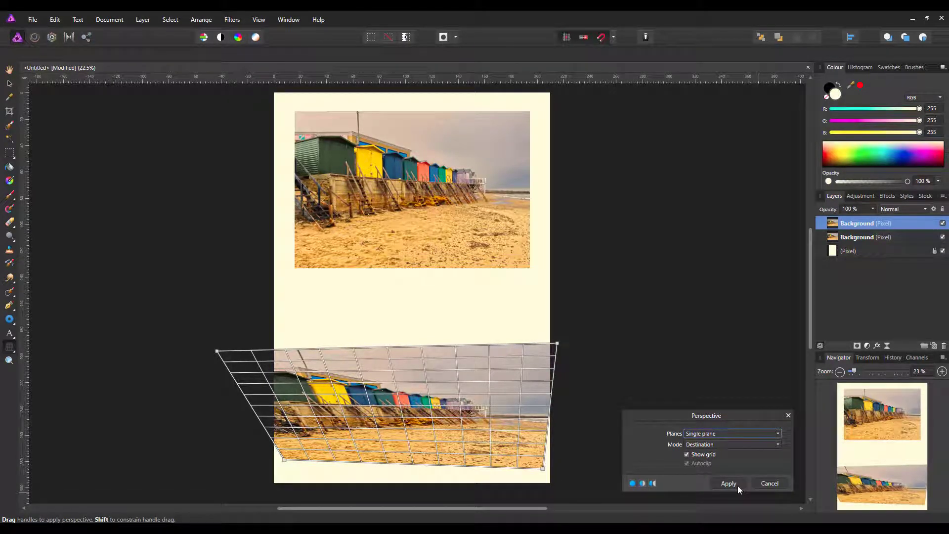
left_click(761, 484)
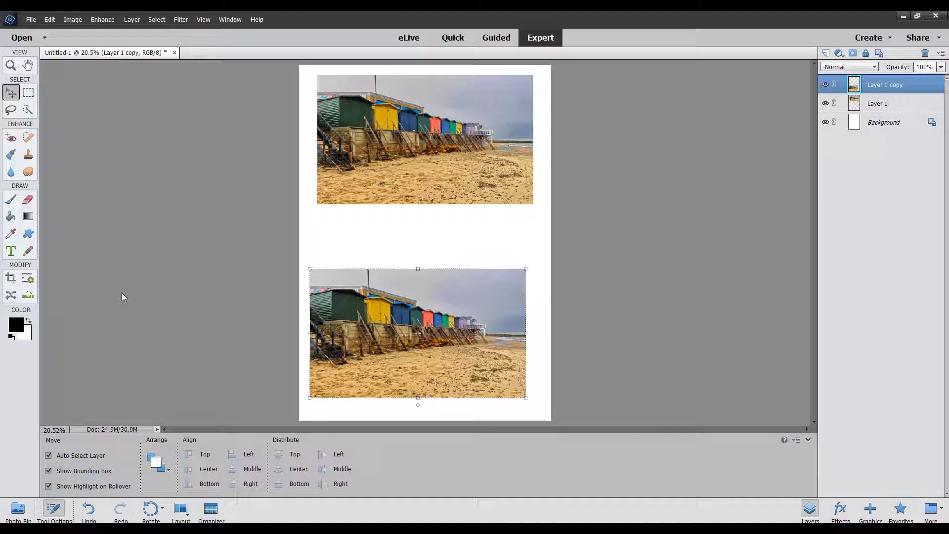
- Try scaling, distorting and skewing the lower copy with Ctrl+T, then cancel the transform
key("ctrl+t")
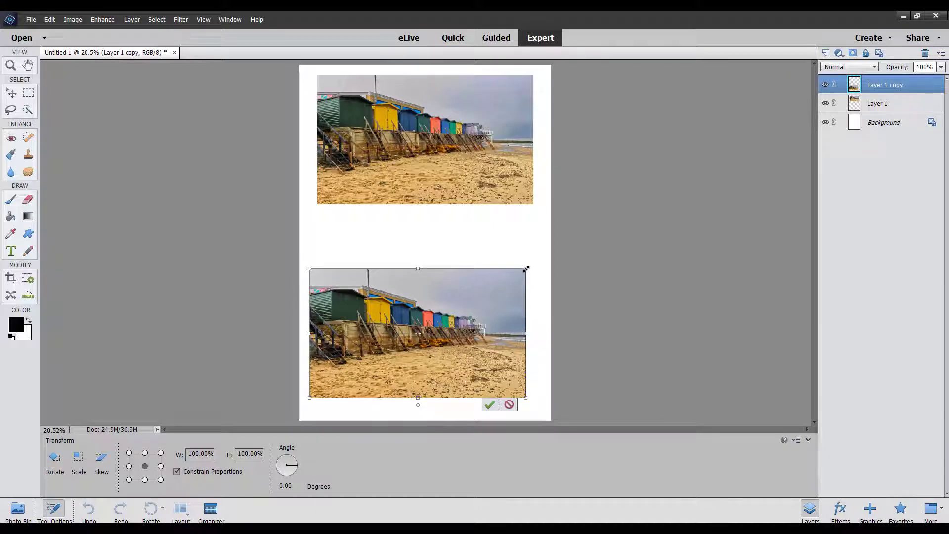
mouse_move(525, 268)
left_mouse_down()
mouse_move(545, 275)
mouse_move(539, 258)
mouse_move(523, 270)
left_mouse_up()
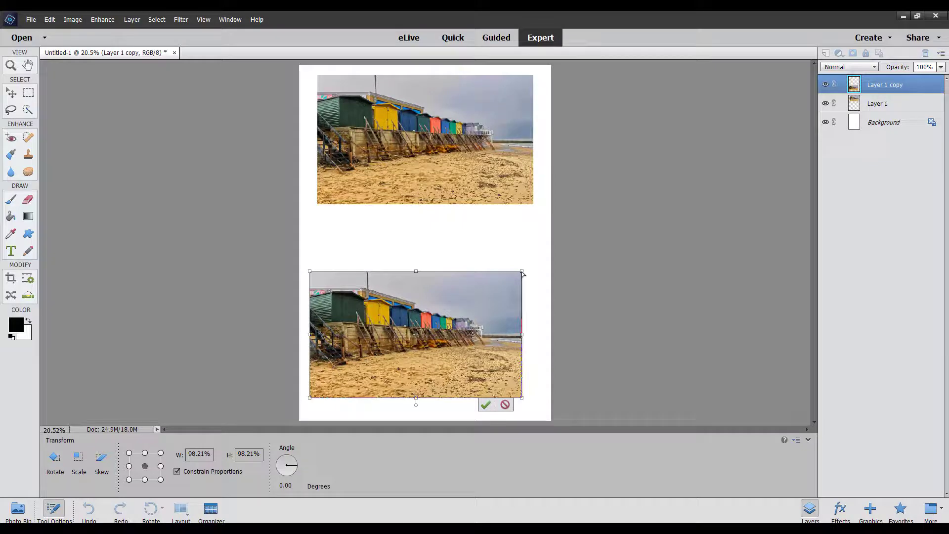
left_click_drag(523, 273, 534, 217)
left_click_drag(310, 272, 345, 288)
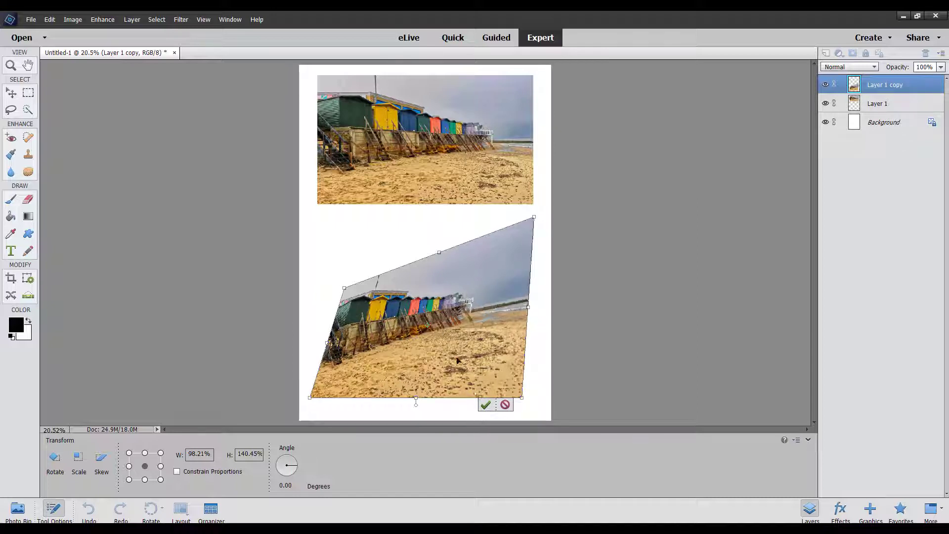
left_click(505, 405)
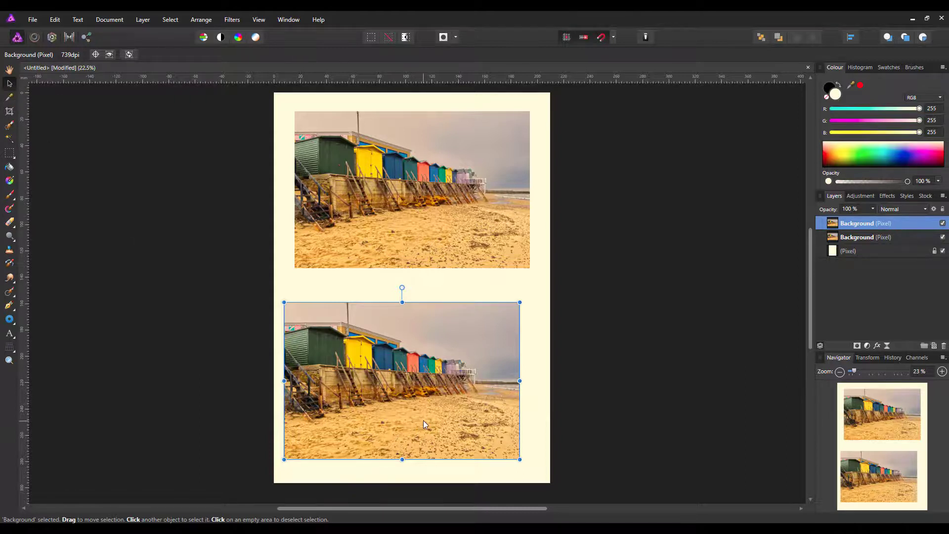
- Move the lower photo slightly right and up, undoing a trial shrink around its centre
left_click_drag(423, 421, 444, 414)
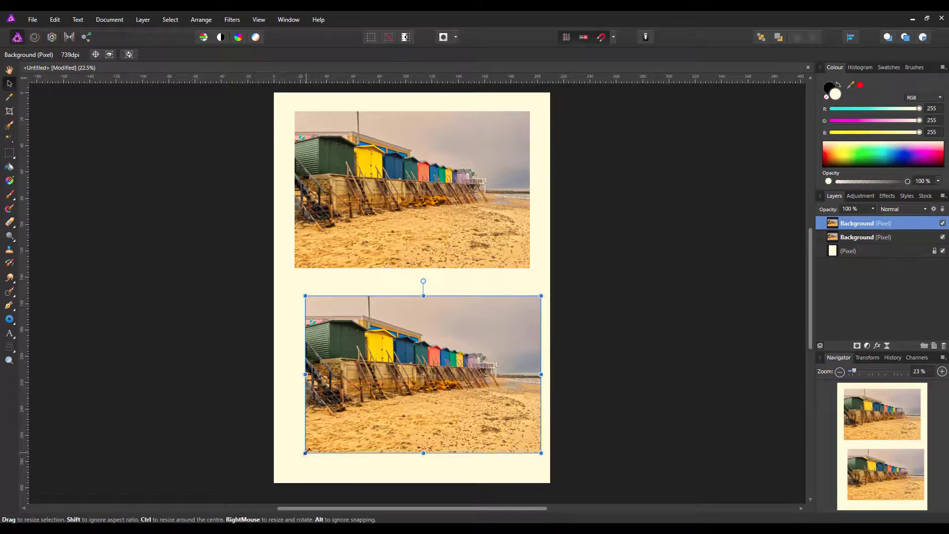
left_click_drag(305, 454, 353, 432)
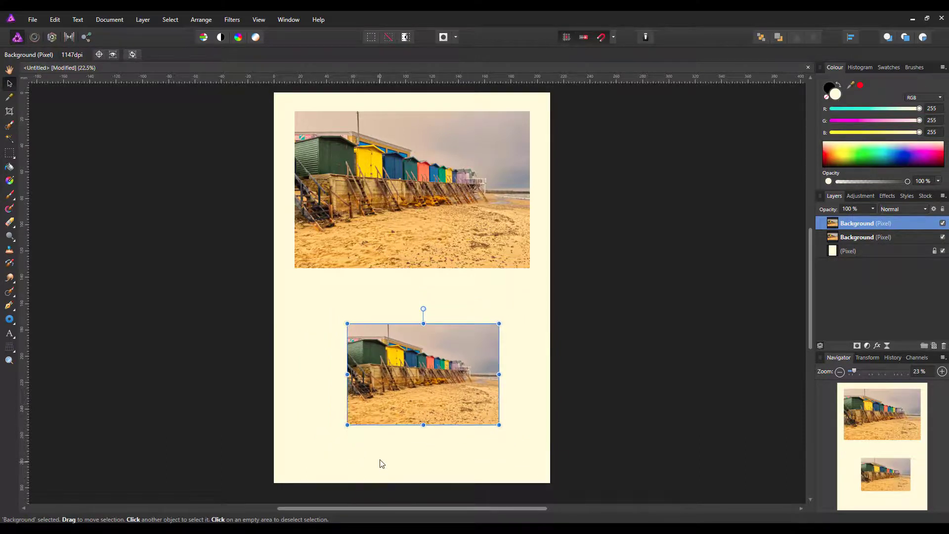
left_click(381, 463)
left_click(405, 396)
key("ctrl+z")
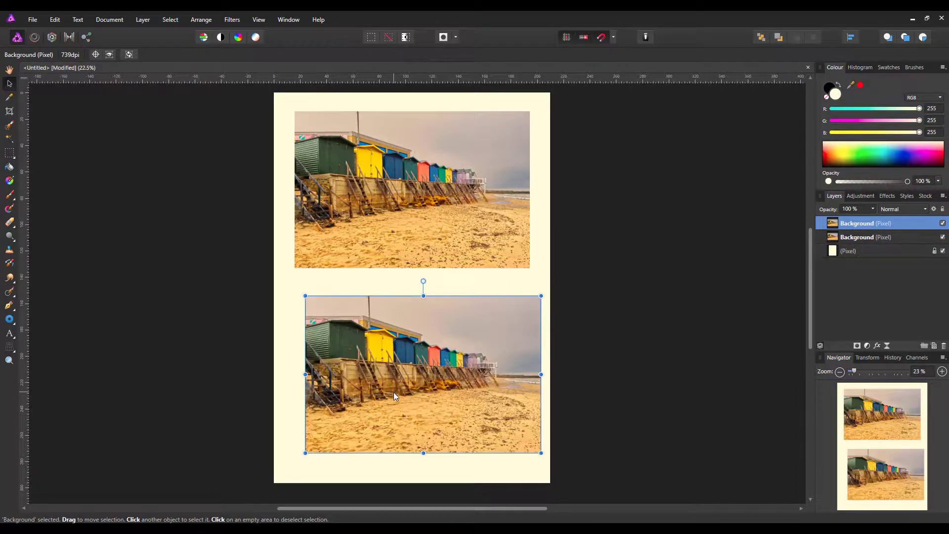